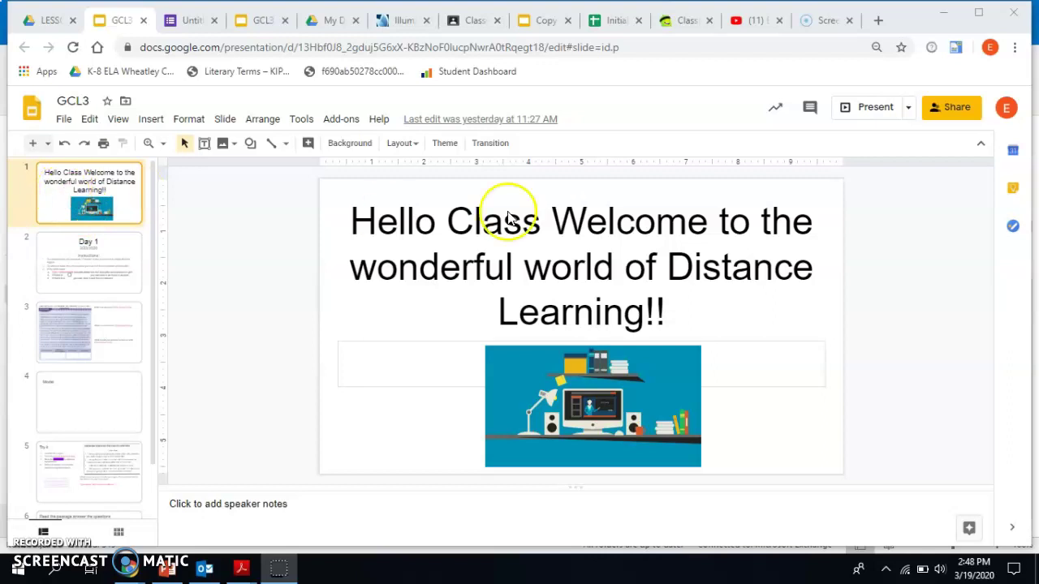
Present the deck, then open slide 2, the Day 1 instructions slide, in the editor.
{"action": "left_click", "coordinate": [849, 116]}
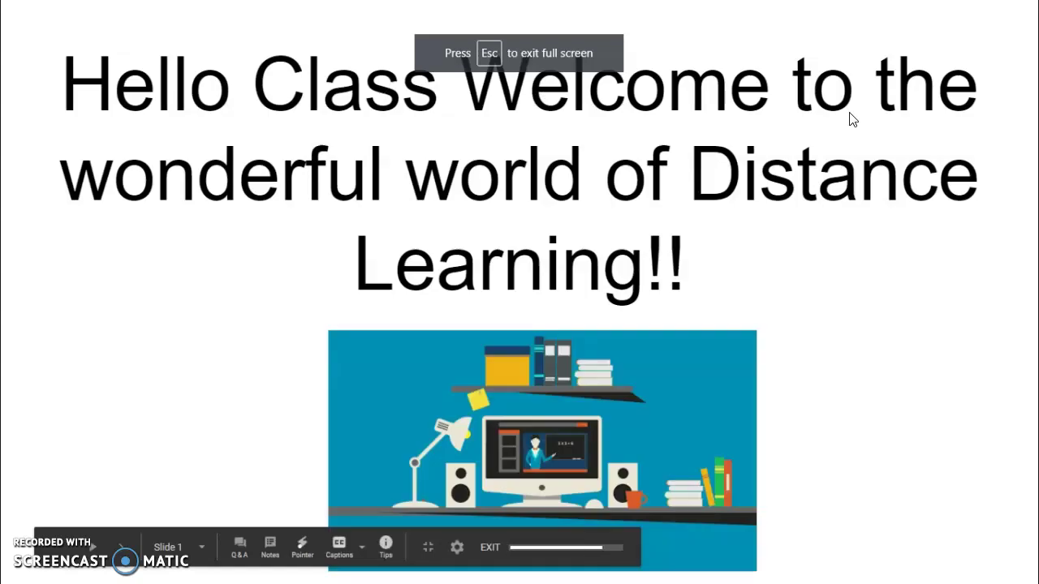
{"action": "key", "text": "Right"}
{"action": "key", "text": "Right"}
{"action": "key", "text": "Right"}
{"action": "key", "text": "Right"}
{"action": "key", "text": "Right"}
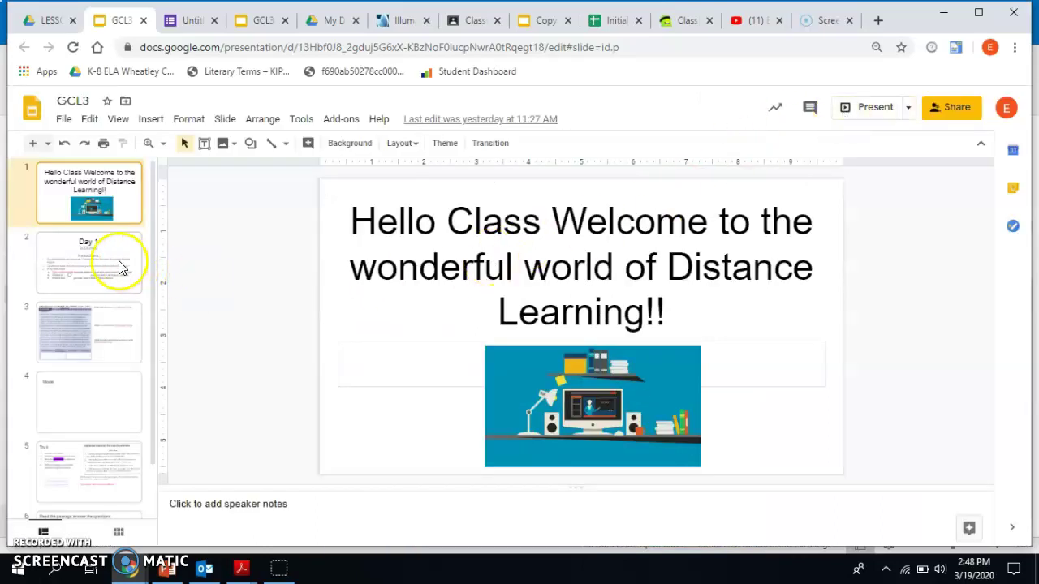
{"action": "left_click", "coordinate": [95, 265]}
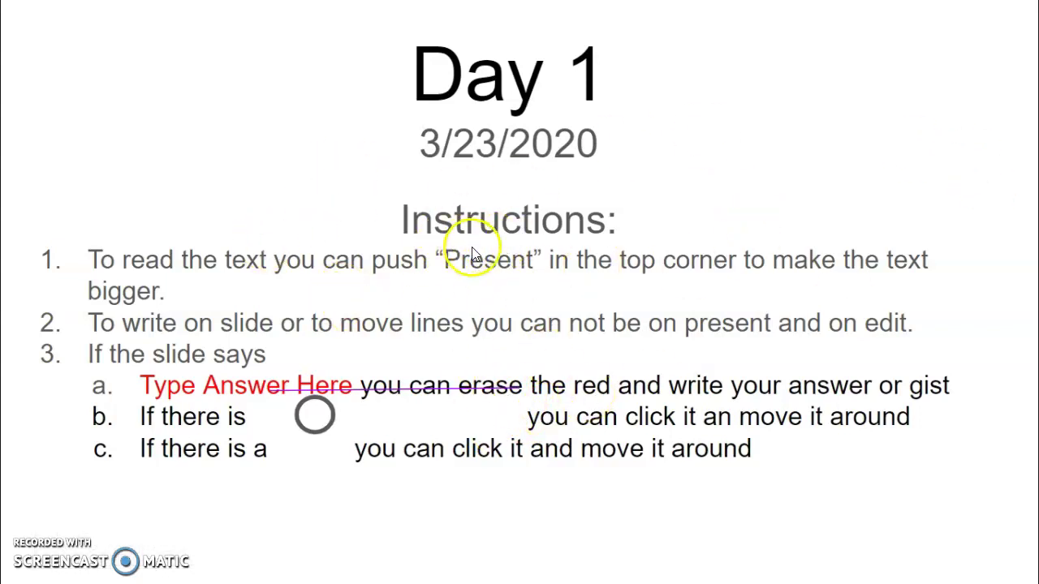
{"action": "key", "text": "Escape"}
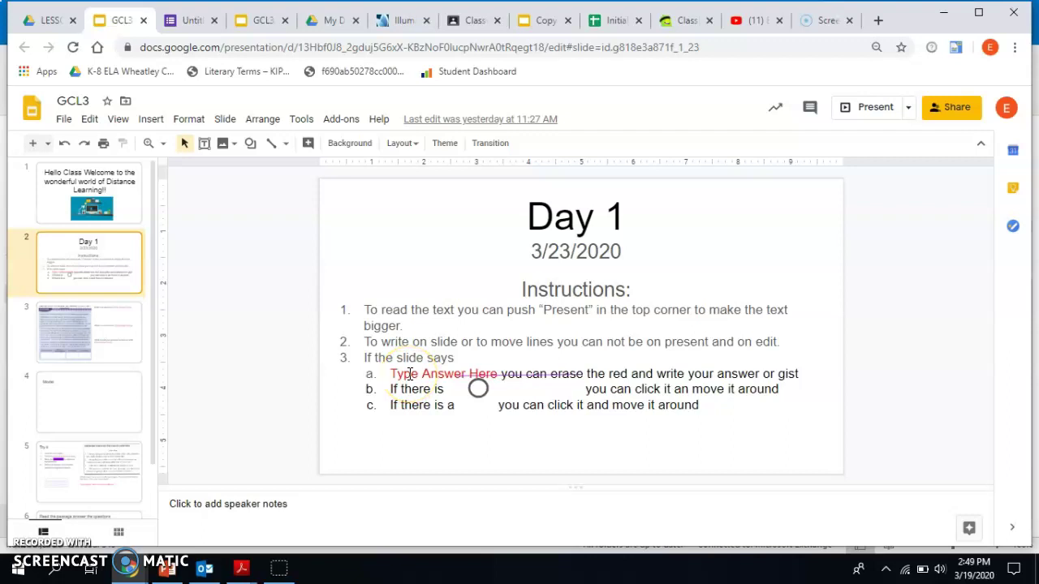
Replace item a's red 'Type Answer Here' placeholder with 'Type answer here'.
{"action": "left_click", "coordinate": [411, 374]}
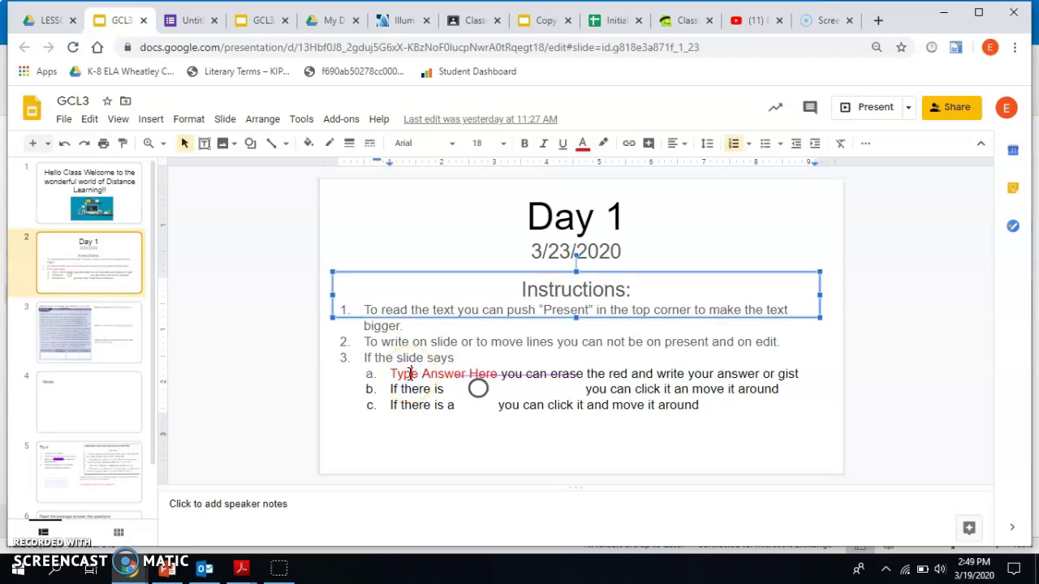
{"action": "left_click_drag", "start_coordinate": [399, 373], "coordinate": [484, 372]}
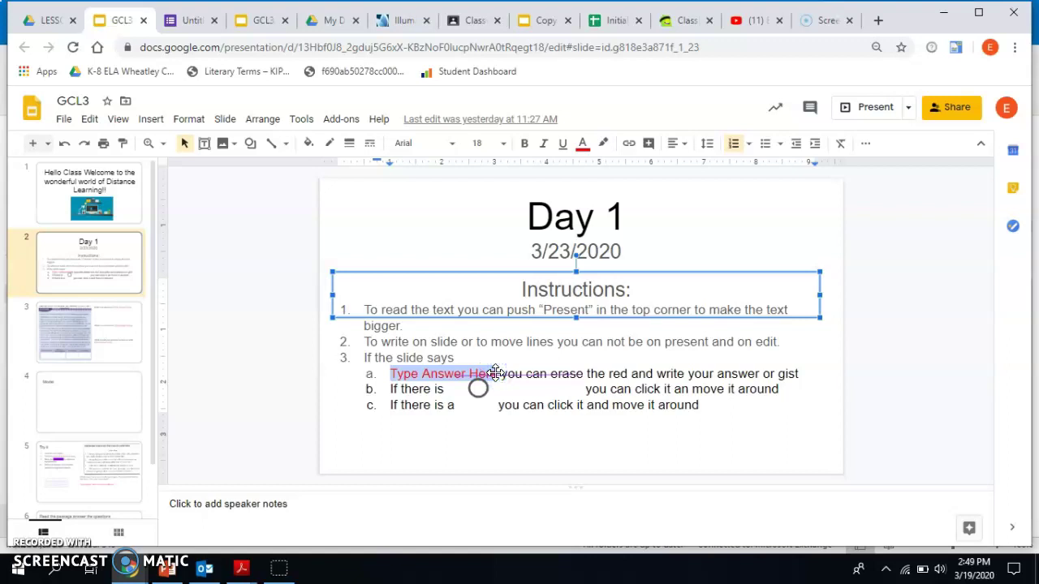
{"action": "type", "text": "Er"}
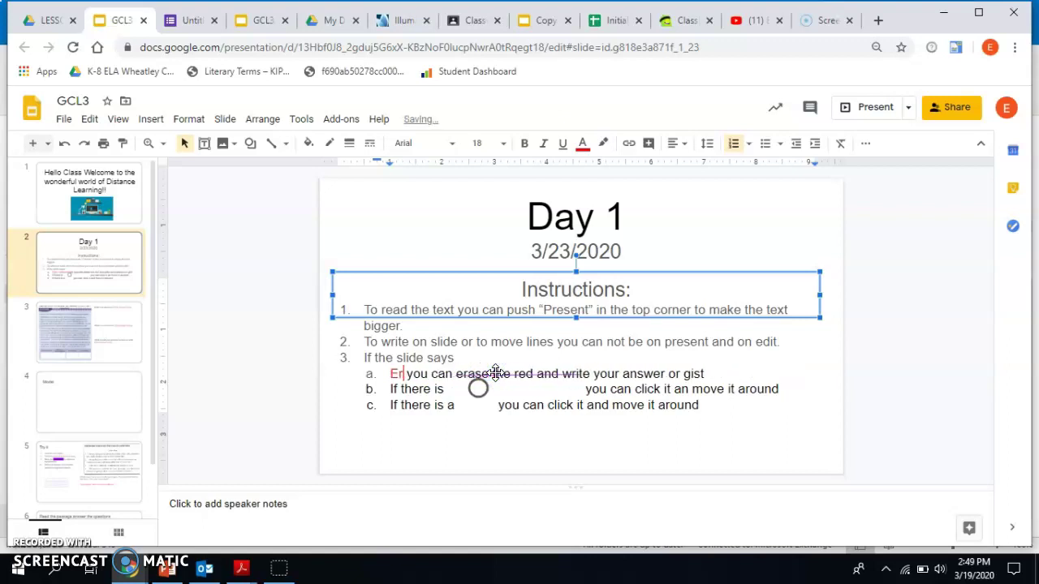
{"action": "key", "text": "BackSpace"}
{"action": "key", "text": "BackSpace"}
{"action": "type", "text": "Type ans"}
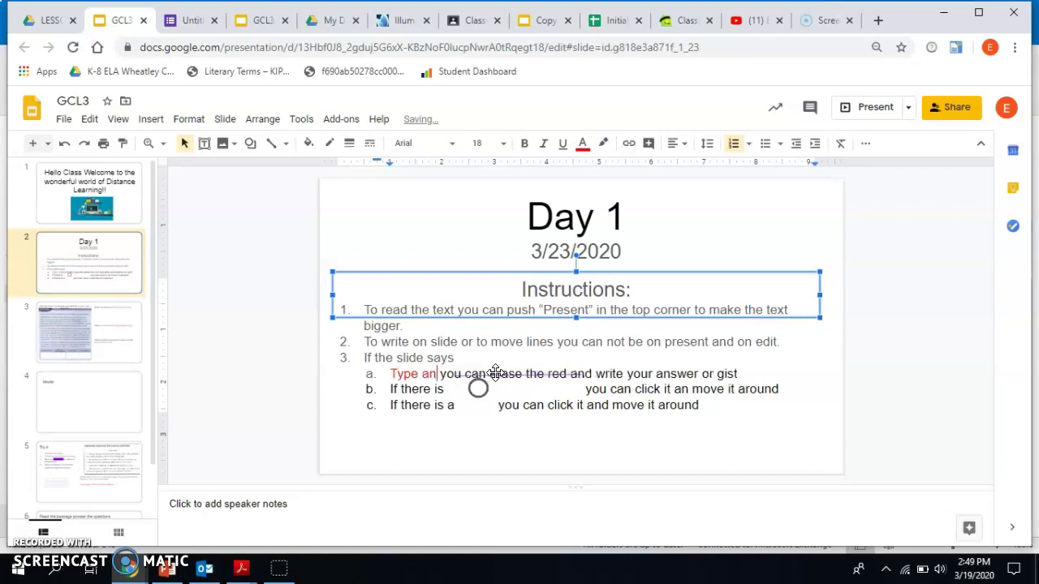
{"action": "type", "text": "wer here"}
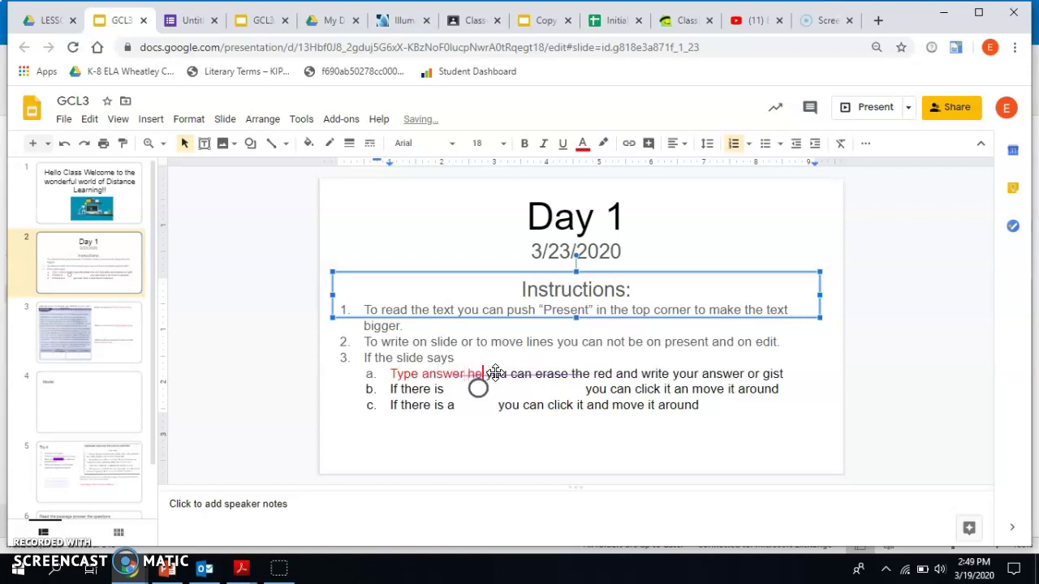
Move the small circle, and drag item a's strikethrough line down beneath item c.
{"action": "left_click", "coordinate": [488, 391]}
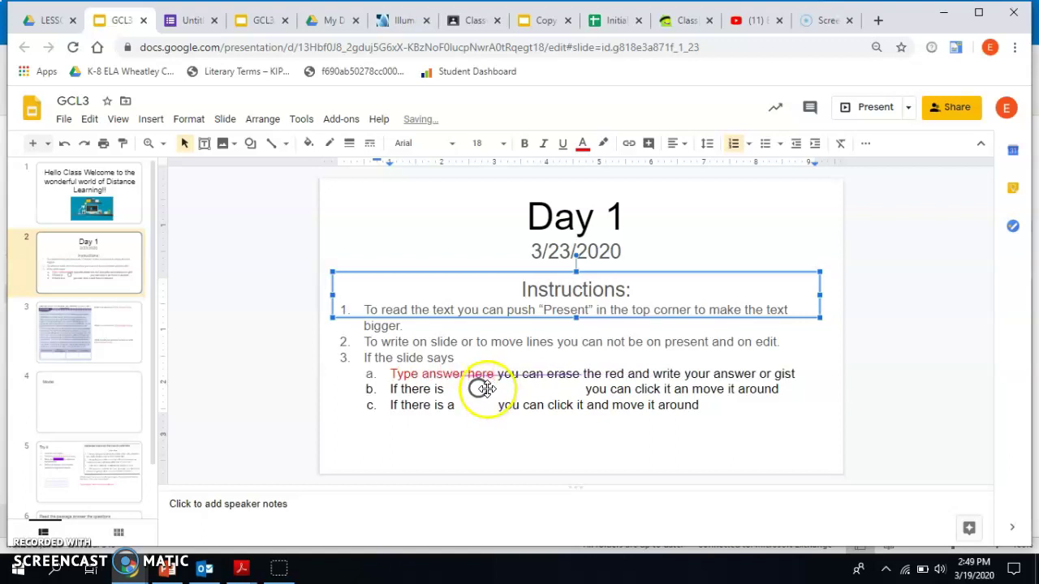
{"action": "left_click_drag", "start_coordinate": [479, 391], "coordinate": [345, 361]}
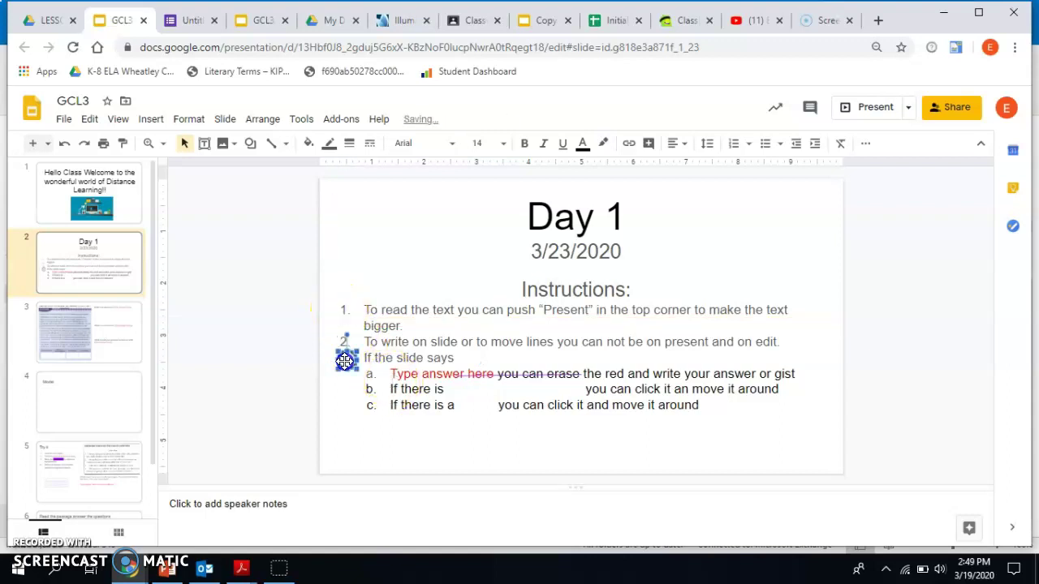
{"action": "left_click", "coordinate": [464, 395]}
{"action": "left_click", "coordinate": [503, 379]}
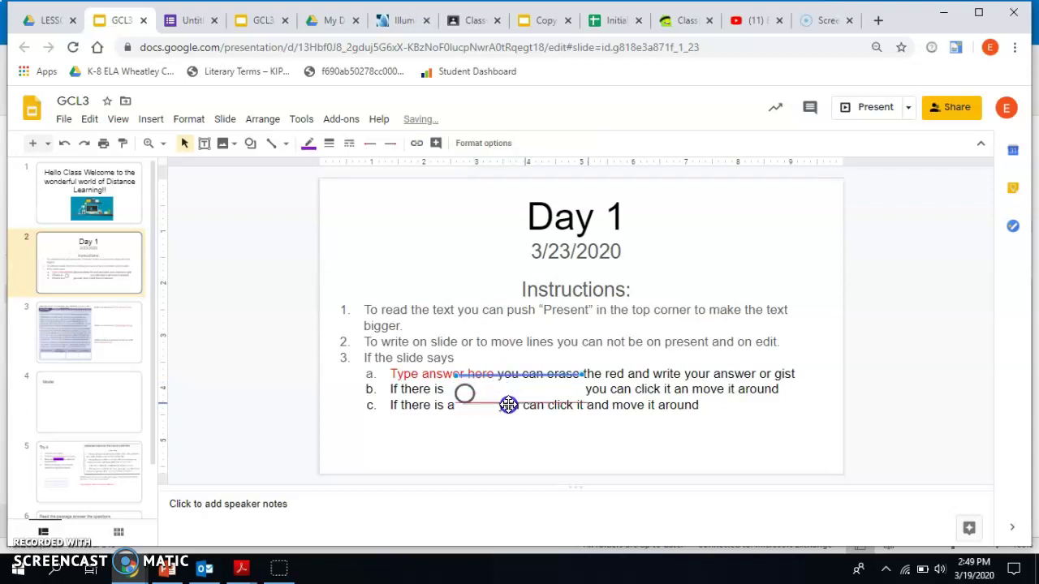
{"action": "left_click_drag", "start_coordinate": [508, 405], "coordinate": [438, 329]}
{"action": "left_click_drag", "start_coordinate": [513, 431], "coordinate": [553, 321]}
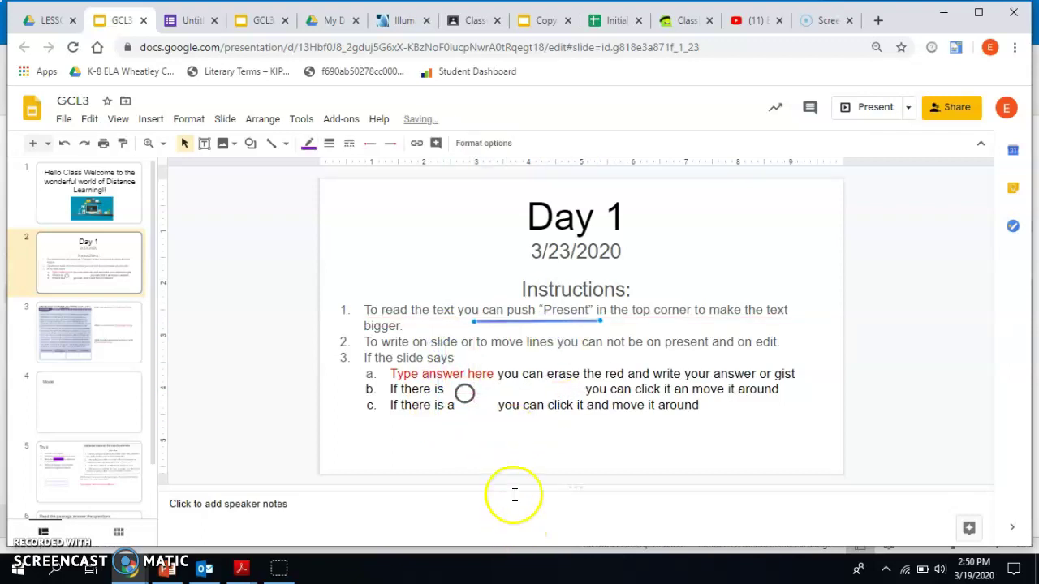
{"action": "left_click", "coordinate": [490, 319]}
{"action": "left_click_drag", "start_coordinate": [490, 319], "coordinate": [508, 427]}
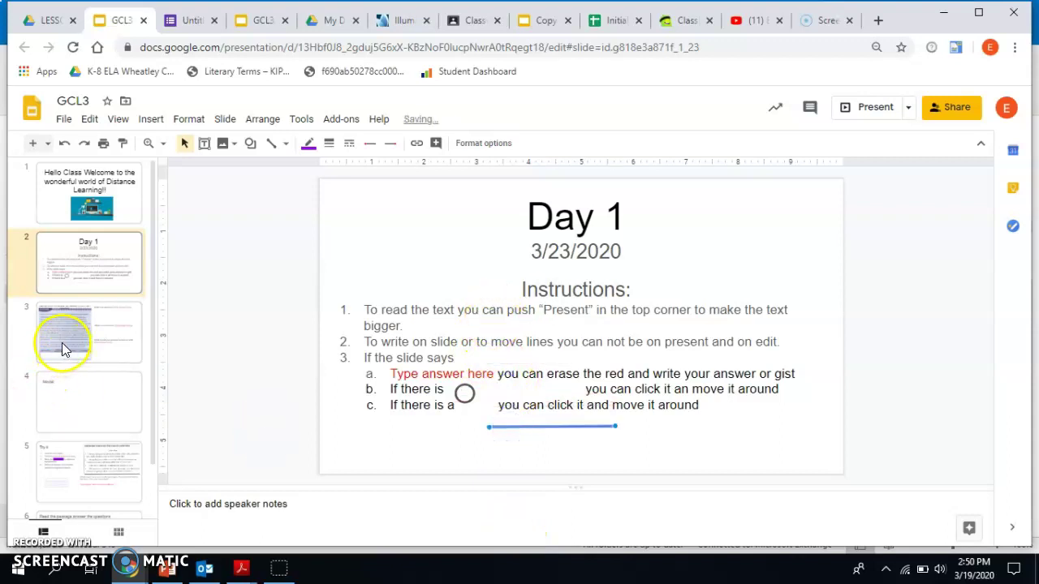
Open slide 3 with the reading passage and three inference questions, and present it.
{"action": "left_click", "coordinate": [64, 347]}
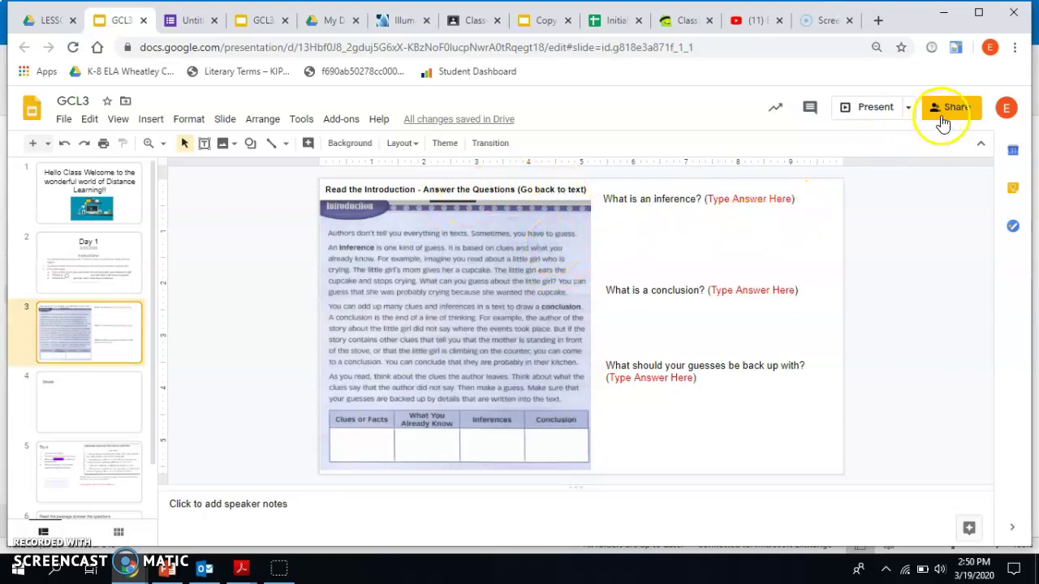
{"action": "left_click", "coordinate": [871, 108]}
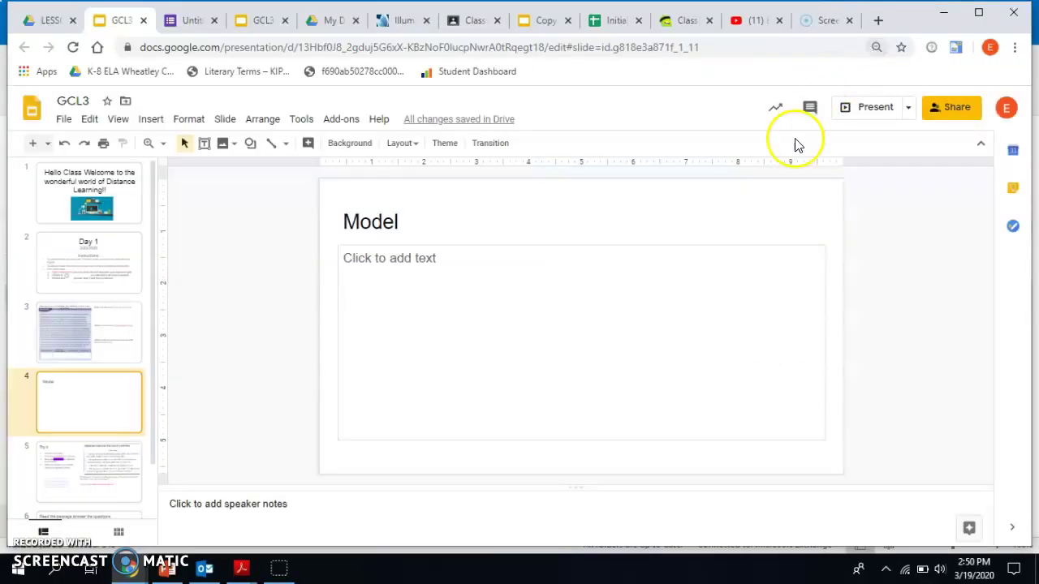
{"action": "left_click", "coordinate": [72, 315]}
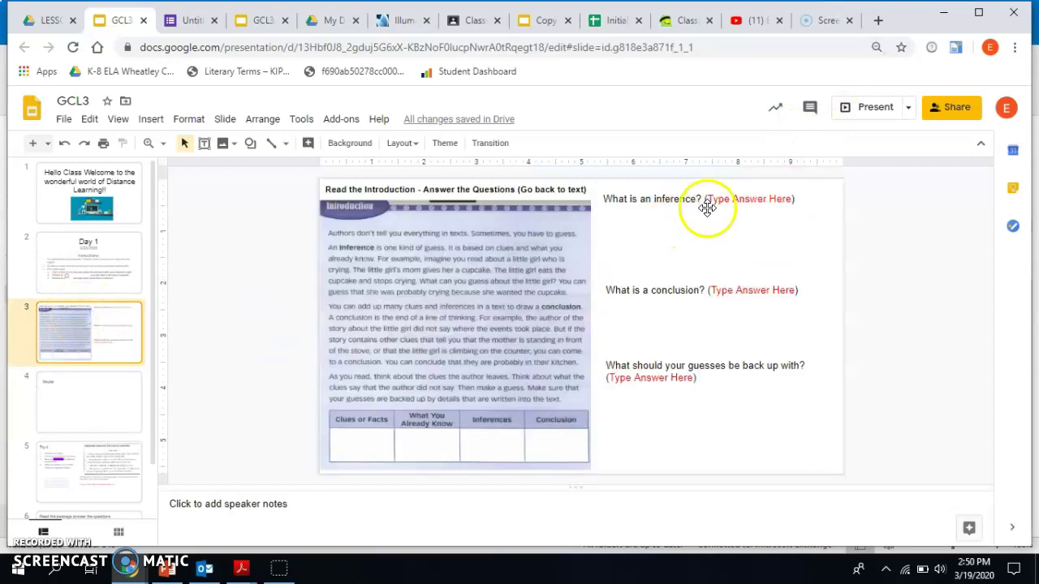
{"action": "left_click", "coordinate": [769, 201]}
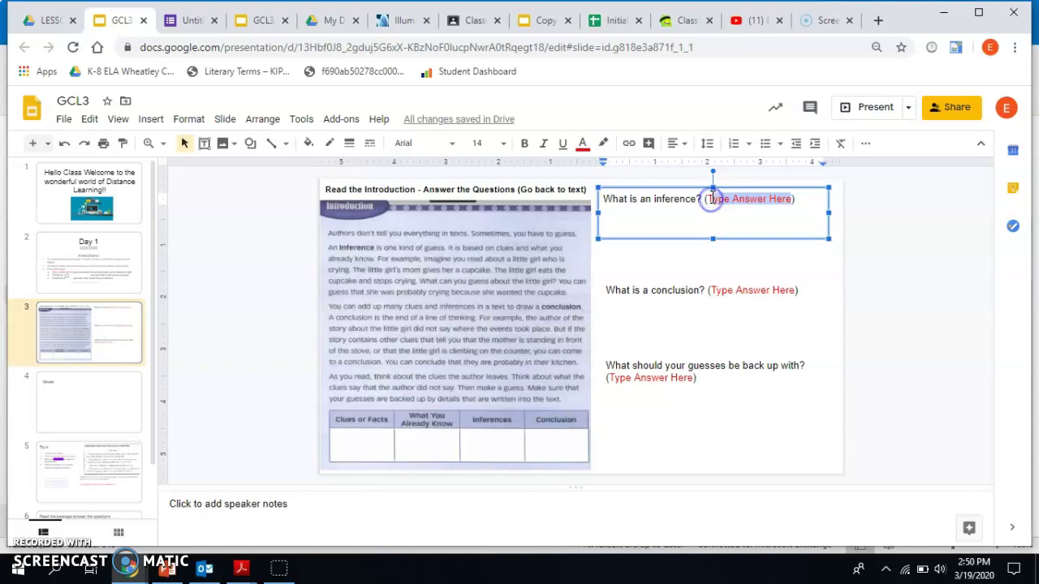
{"action": "key", "text": "BackSpace"}
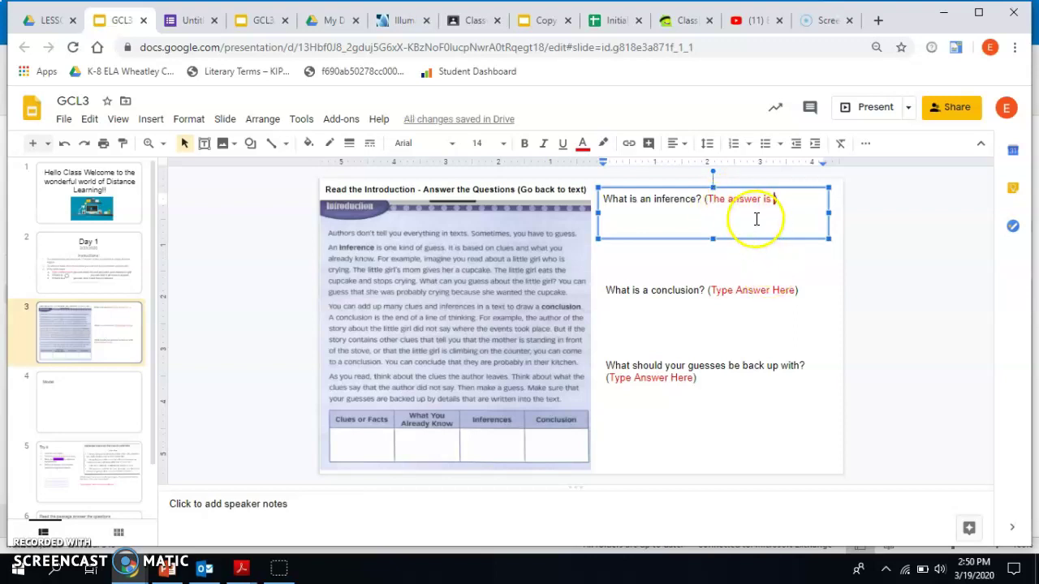
{"action": "left_click", "coordinate": [787, 289]}
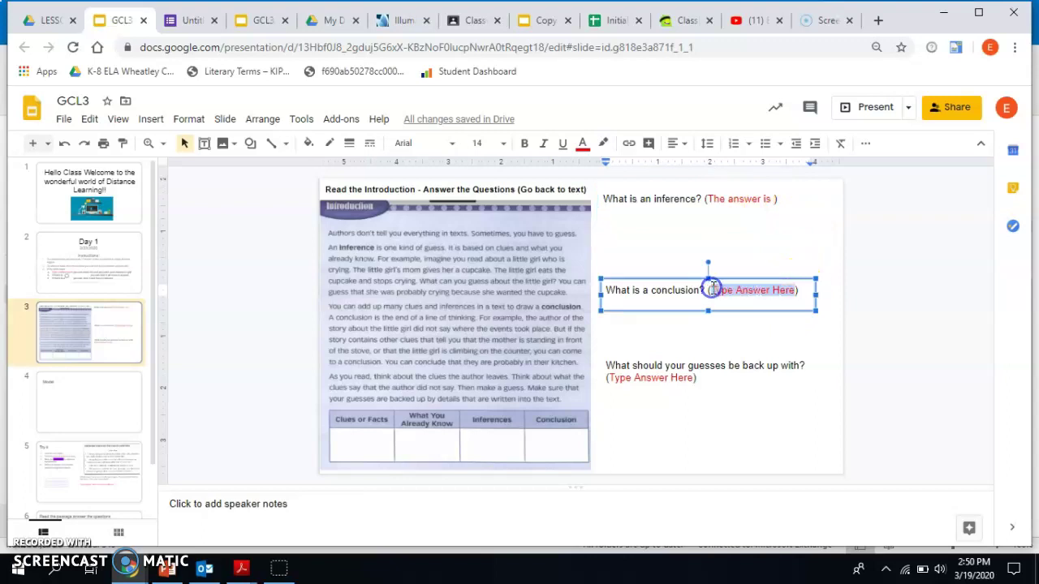
{"action": "triple_click", "coordinate": [719, 201]}
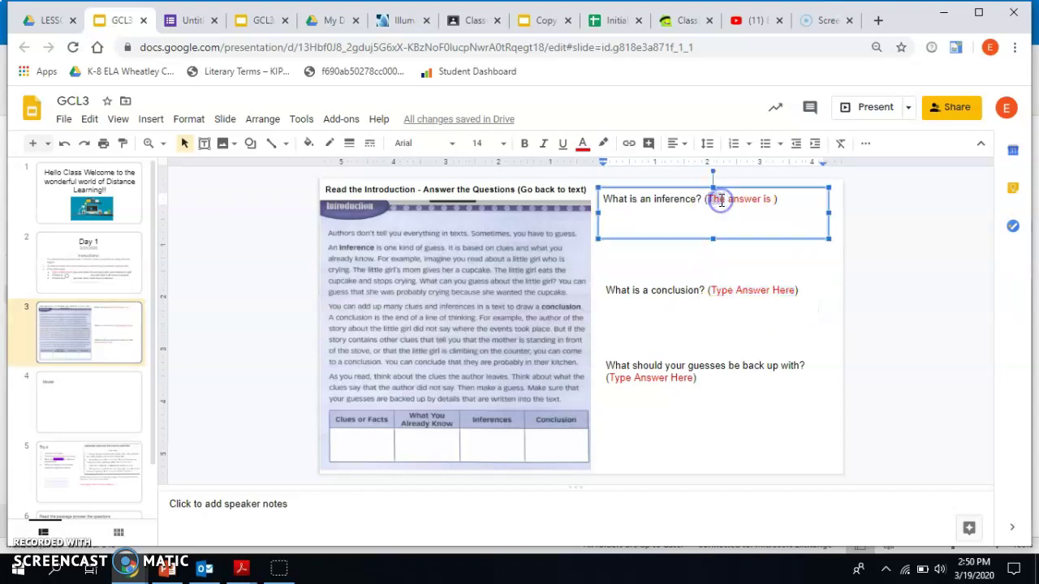
{"action": "left_click", "coordinate": [720, 200]}
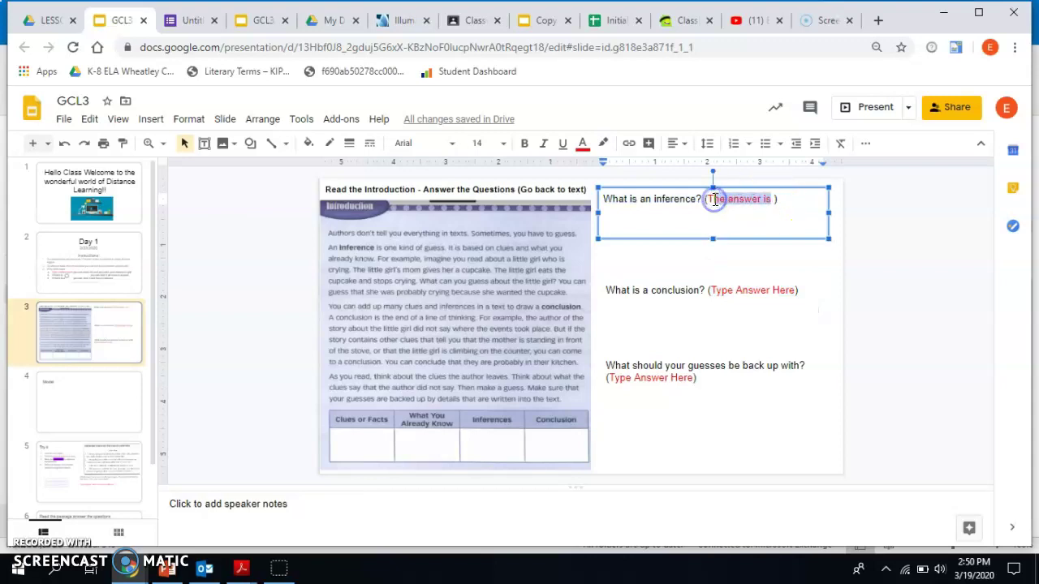
{"action": "key", "text": "BackSpace"}
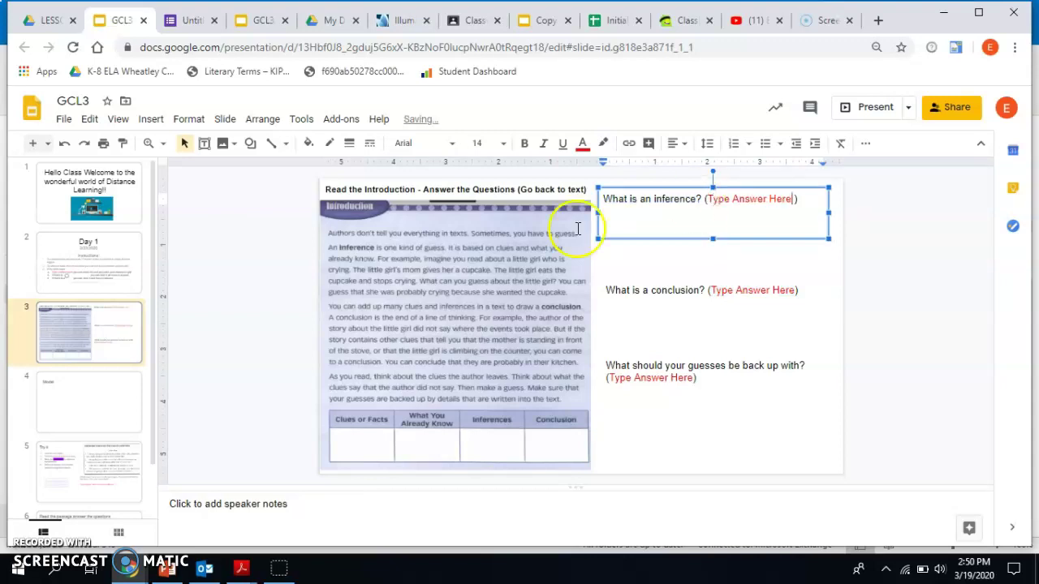
Open the Try it slide and nudge the story question box slightly up and right.
{"action": "left_click", "coordinate": [89, 479]}
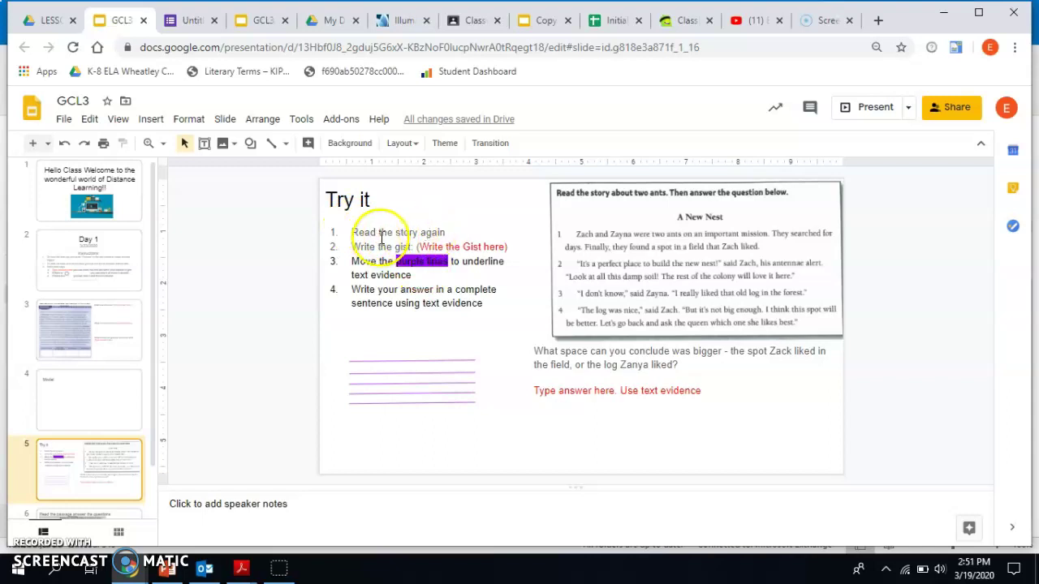
{"action": "left_click_drag", "start_coordinate": [504, 247], "coordinate": [437, 246]}
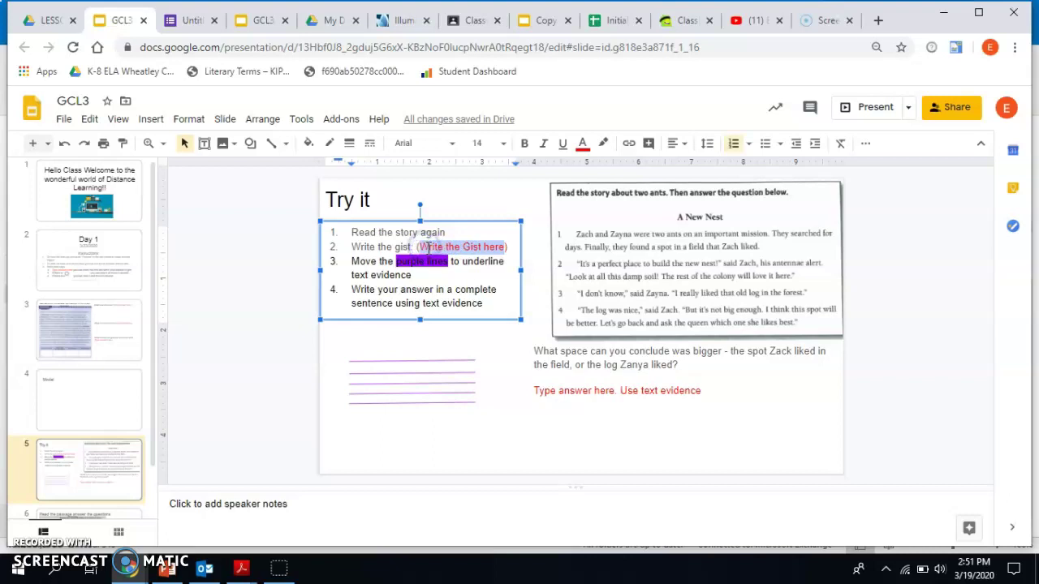
{"action": "left_click", "coordinate": [375, 271]}
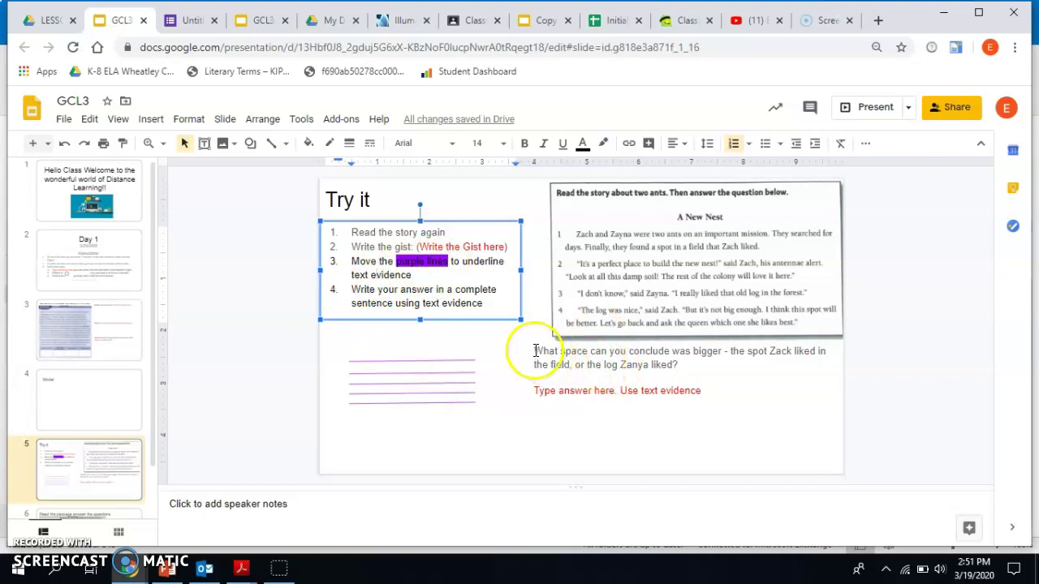
{"action": "mouse_move", "coordinate": [535, 351]}
{"action": "left_mouse_down"}
{"action": "mouse_move", "coordinate": [548, 347]}
{"action": "mouse_move", "coordinate": [532, 347]}
{"action": "left_mouse_up"}
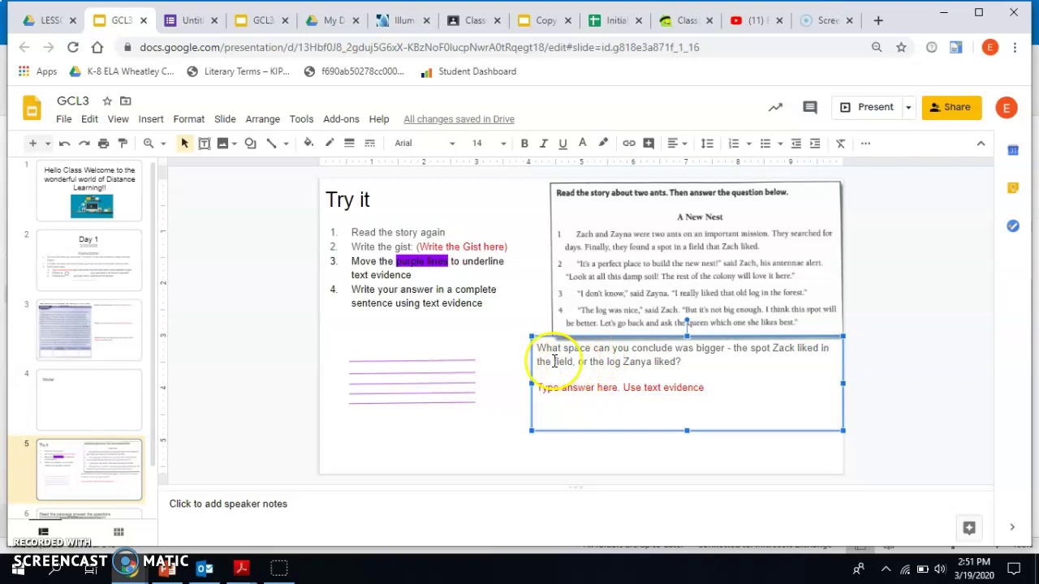
Demo a purple line under Zayna's 'I don't know' sentence, then return it to its stack.
{"action": "left_click", "coordinate": [442, 361]}
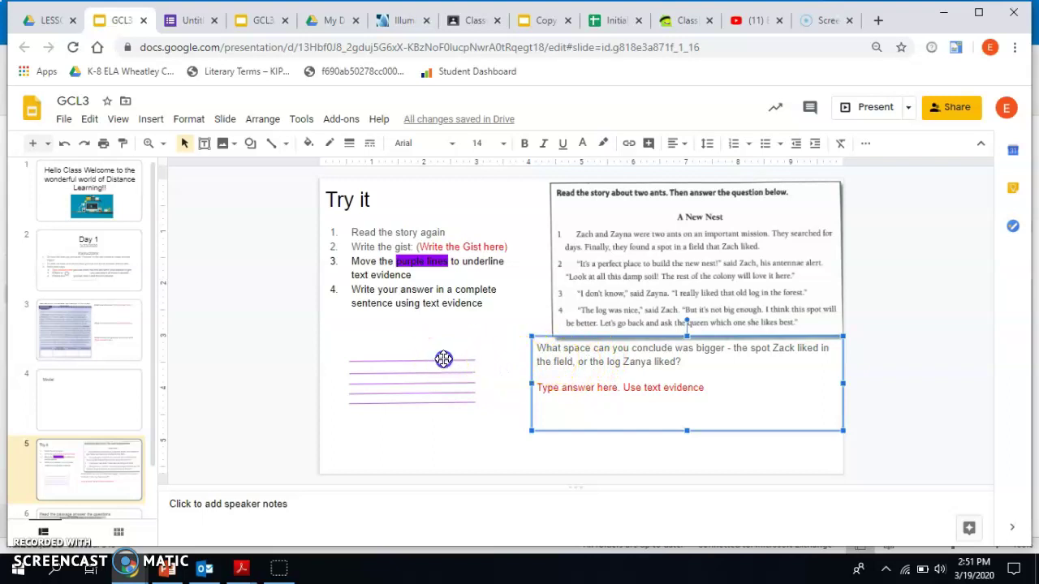
{"action": "left_click_drag", "start_coordinate": [443, 362], "coordinate": [673, 300]}
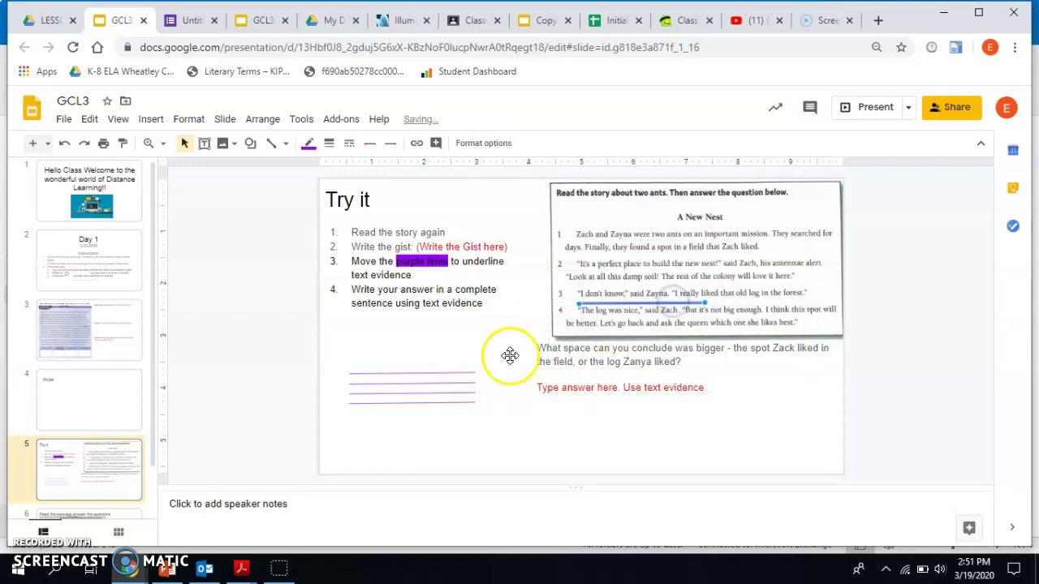
{"action": "mouse_move", "coordinate": [457, 373]}
{"action": "left_mouse_down"}
{"action": "mouse_move", "coordinate": [682, 281]}
{"action": "mouse_move", "coordinate": [671, 257]}
{"action": "mouse_move", "coordinate": [449, 376]}
{"action": "mouse_move", "coordinate": [470, 371]}
{"action": "left_mouse_up"}
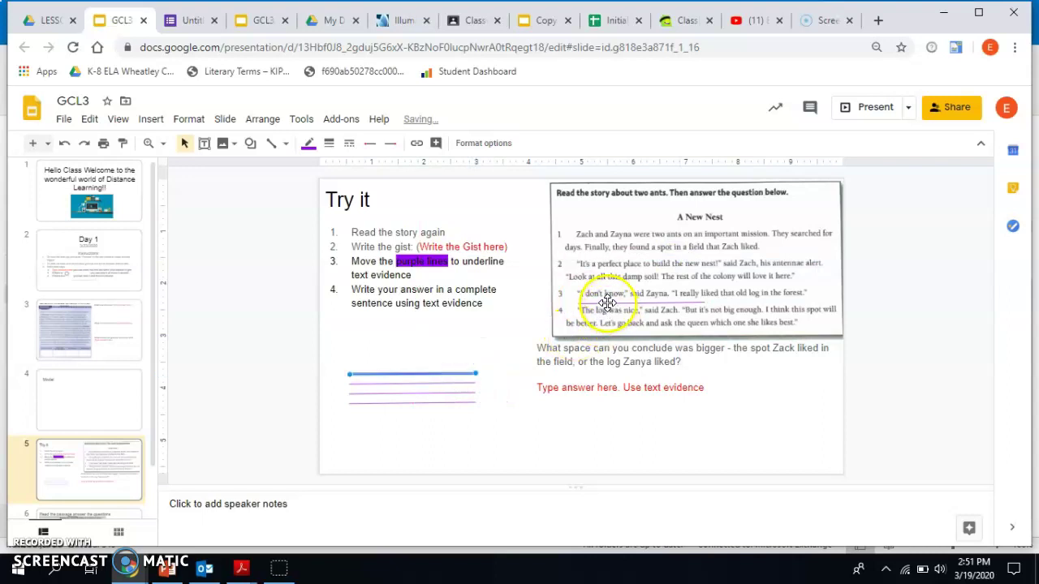
{"action": "left_click_drag", "start_coordinate": [607, 303], "coordinate": [380, 362]}
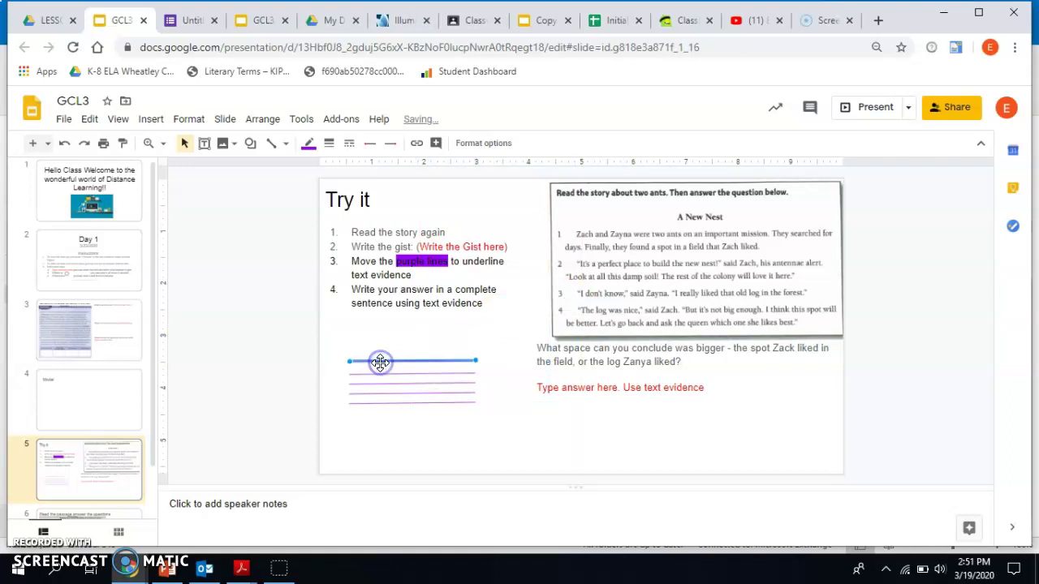
Highlight the 'Type answer here' placeholder, then scroll the filmstrip down to slide 6.
{"action": "left_click", "coordinate": [600, 390]}
{"action": "left_click_drag", "start_coordinate": [538, 390], "coordinate": [711, 388]}
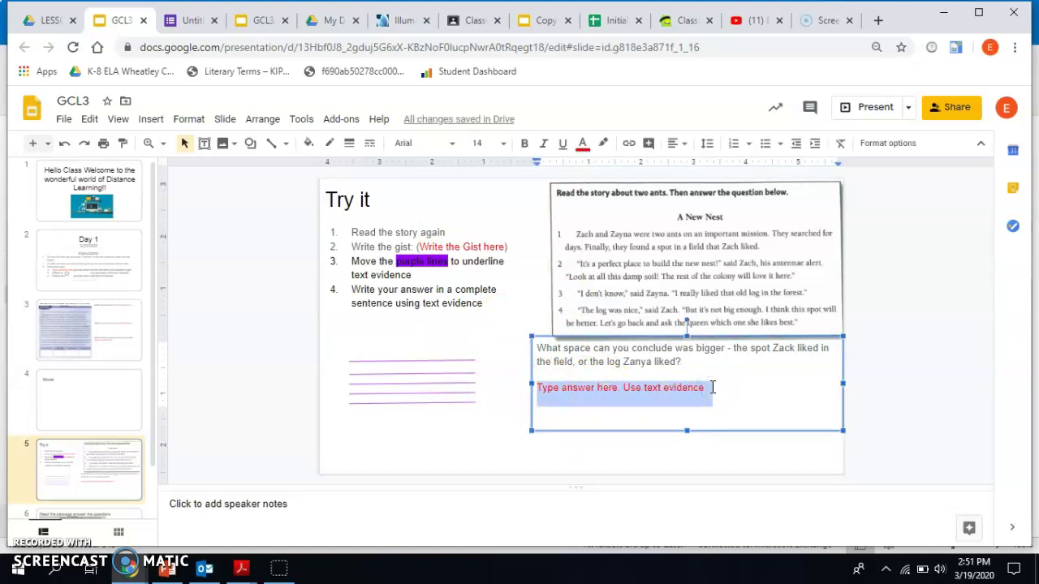
{"action": "left_click", "coordinate": [419, 430]}
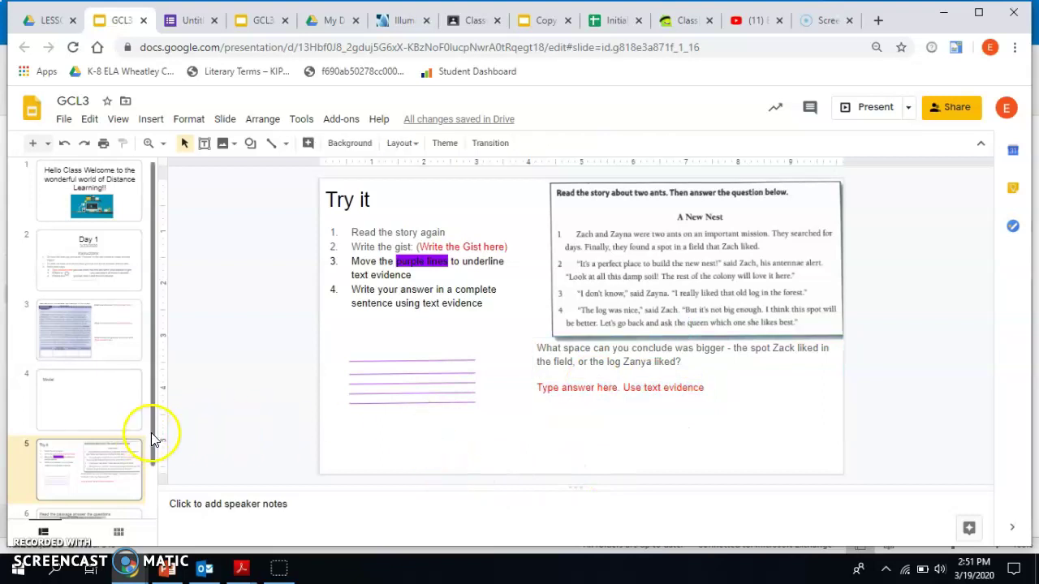
{"action": "left_click_drag", "start_coordinate": [150, 436], "coordinate": [145, 497]}
On slide 6, select and clear the yellow 'Write answer here' text under Think About It.
{"action": "left_click", "coordinate": [95, 487]}
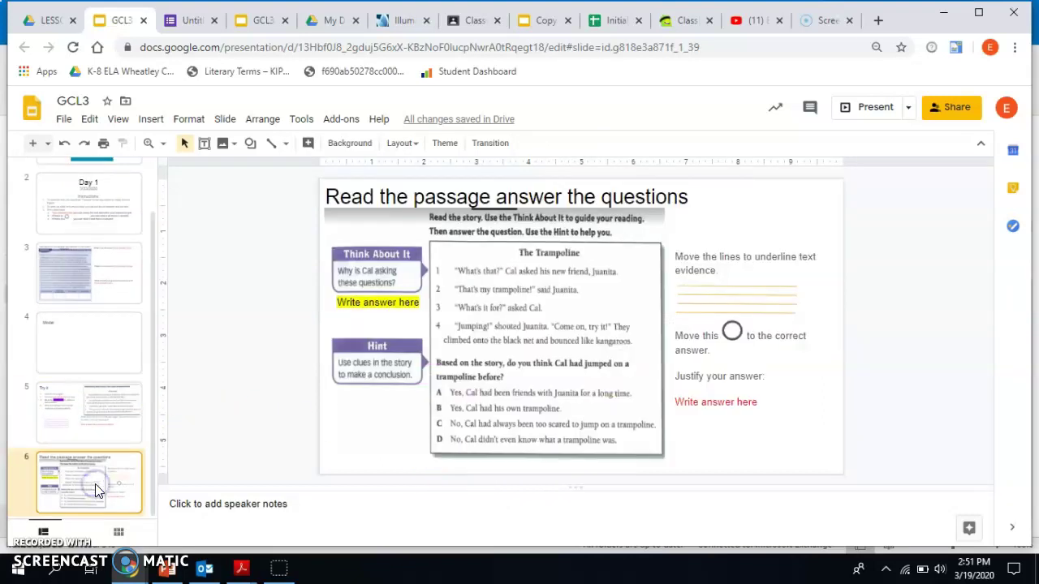
{"action": "left_click", "coordinate": [371, 303]}
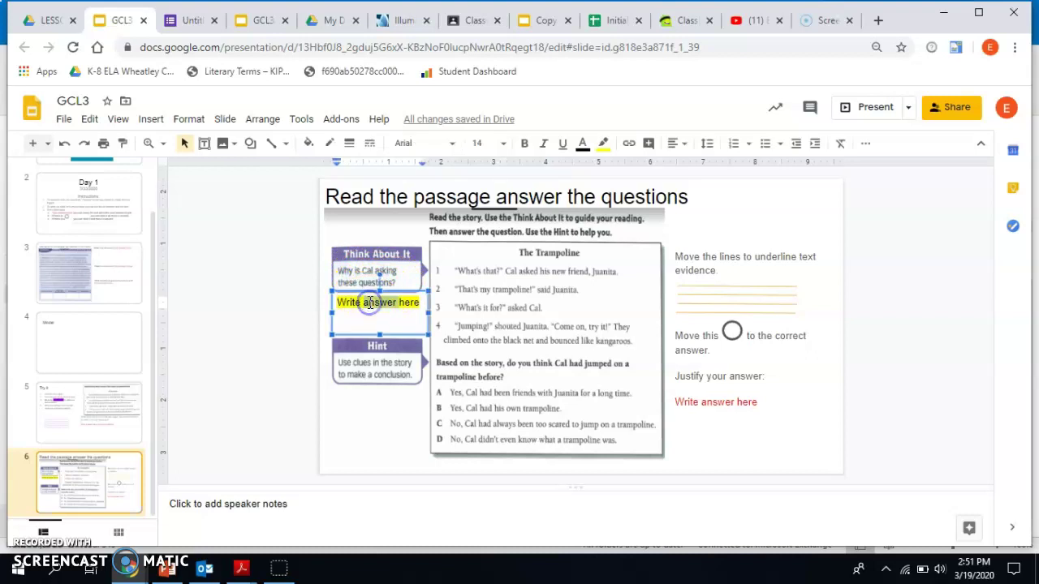
{"action": "triple_click", "coordinate": [370, 302]}
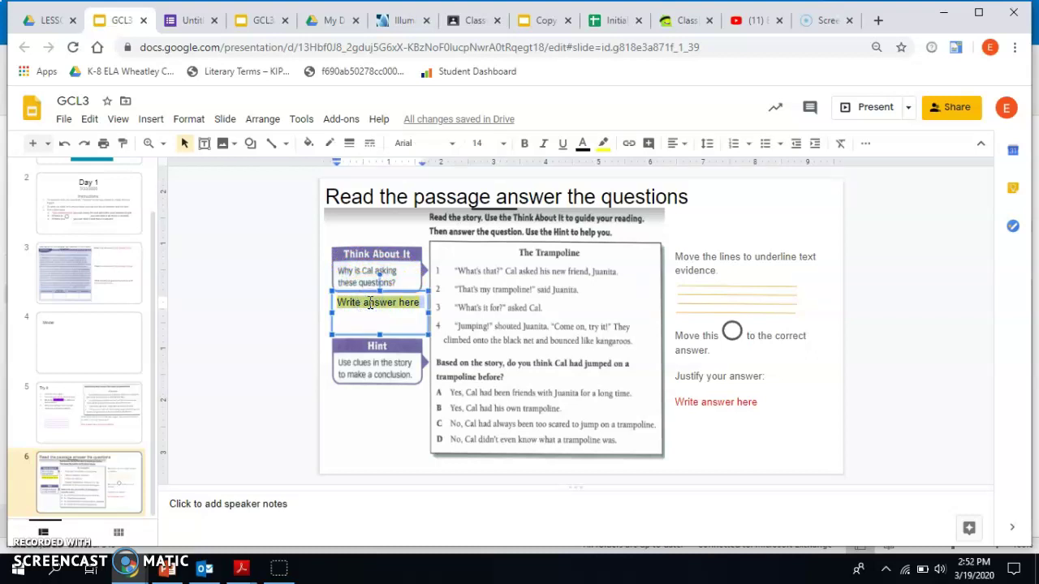
{"action": "type", "text": "Wr"}
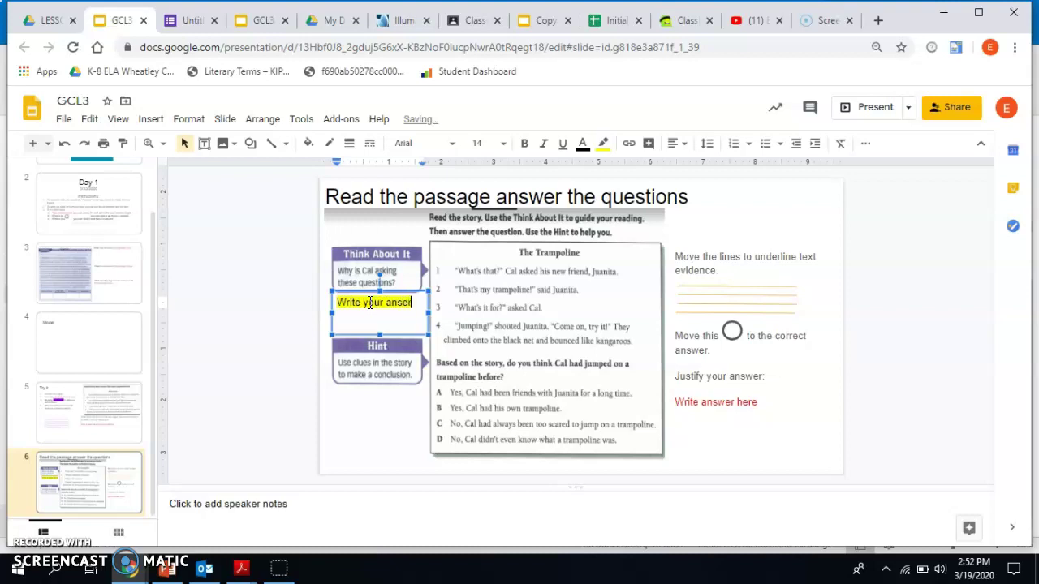
{"action": "key", "text": "ctrl+a"}
{"action": "key", "text": "BackSpace"}
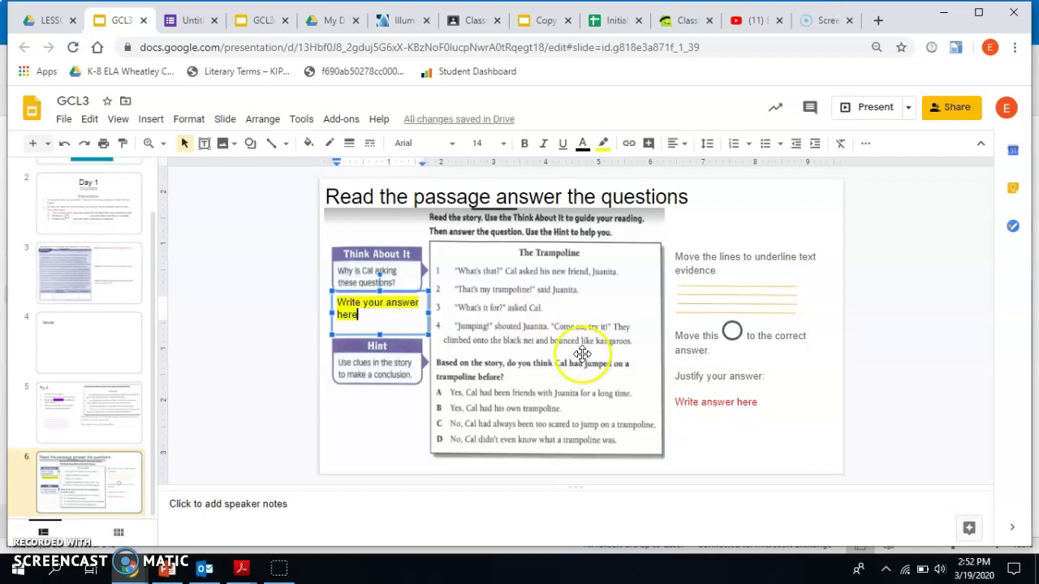
{"action": "left_click", "coordinate": [649, 310]}
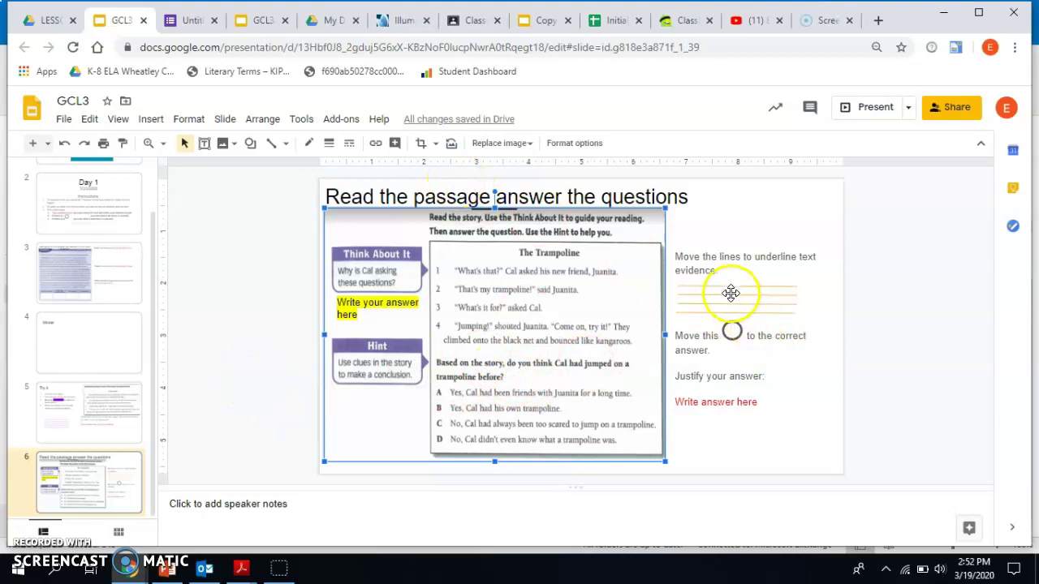
{"action": "left_click_drag", "start_coordinate": [729, 287], "coordinate": [565, 374]}
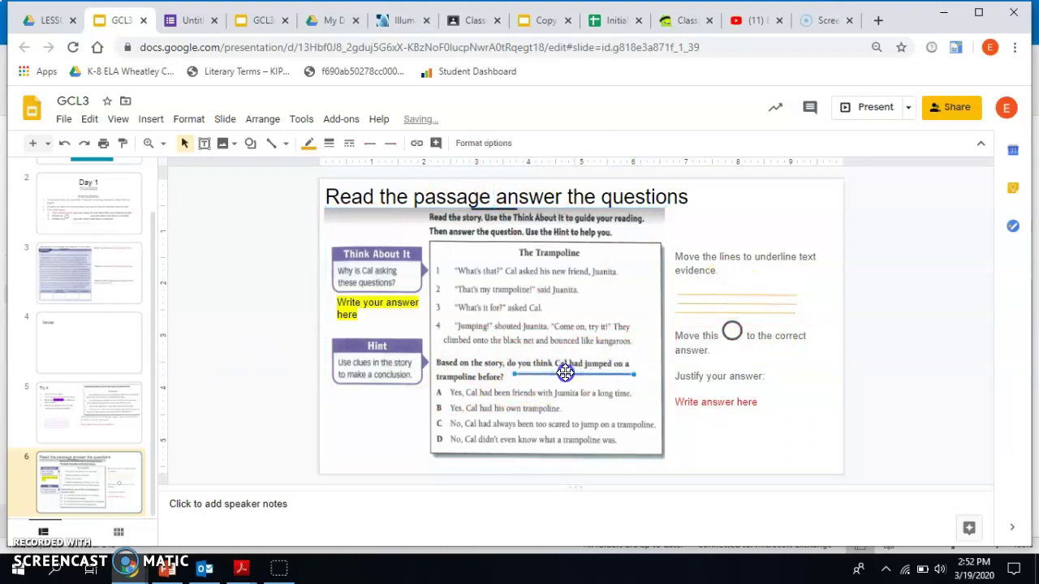
{"action": "left_click_drag", "start_coordinate": [725, 296], "coordinate": [726, 285]}
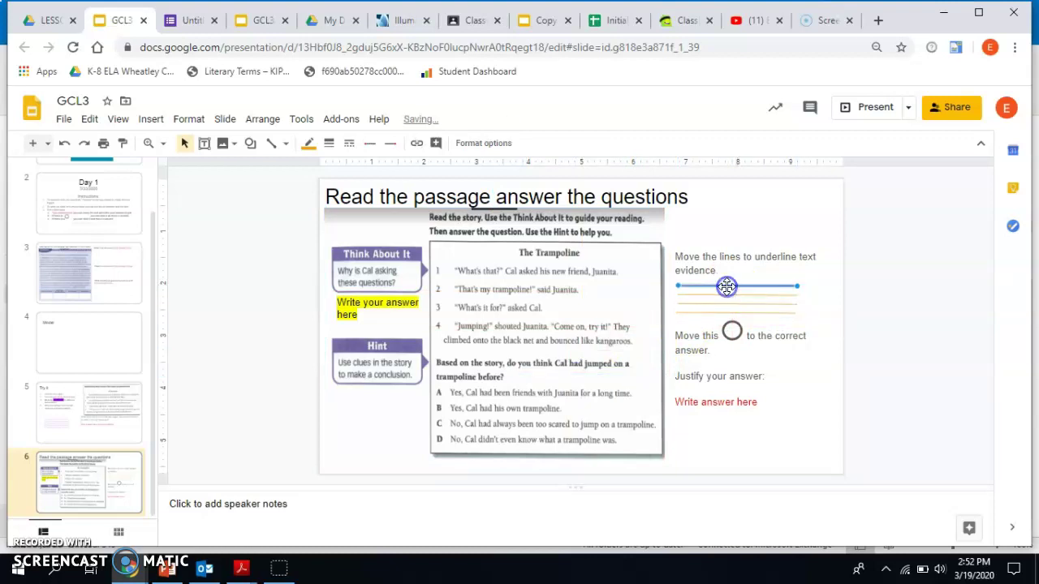
{"action": "left_click", "coordinate": [254, 146]}
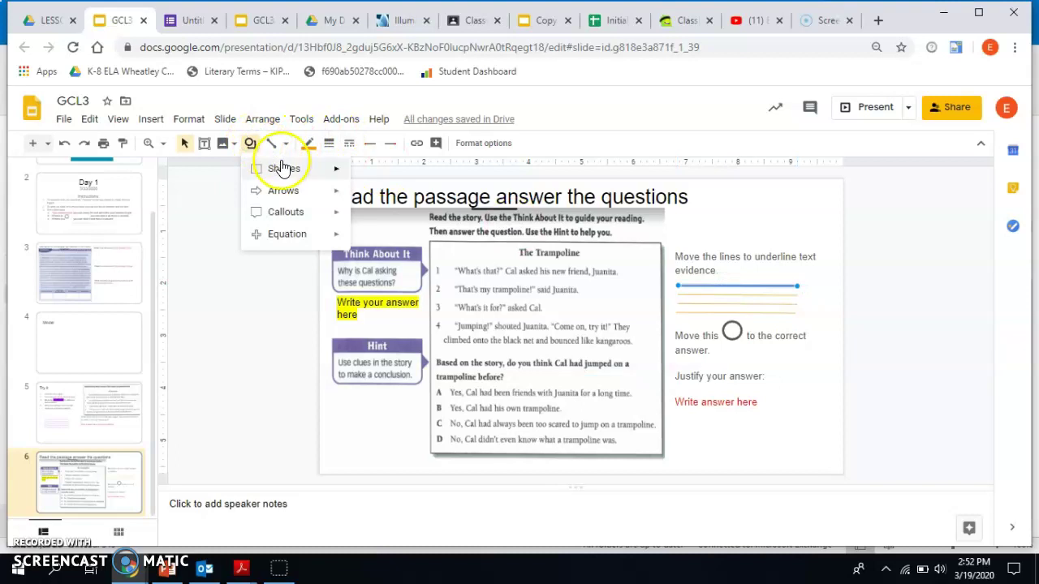
{"action": "mouse_move", "coordinate": [283, 168]}
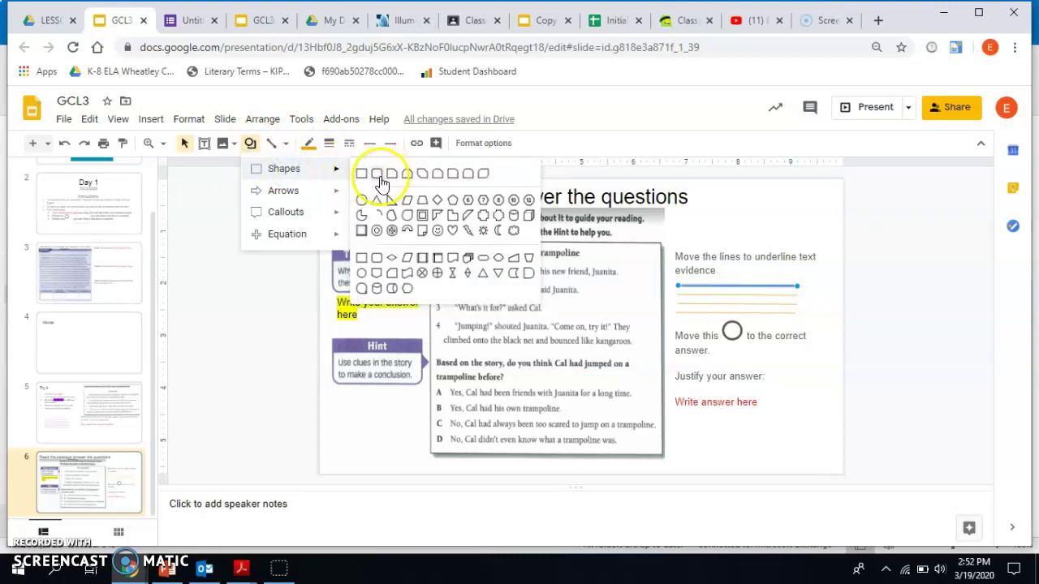
{"action": "left_click", "coordinate": [362, 200]}
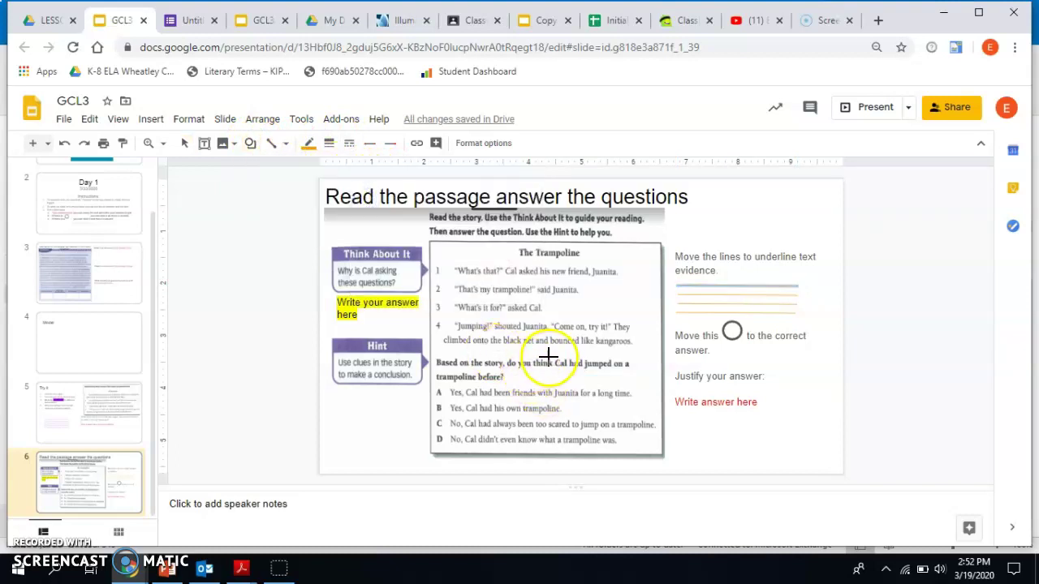
{"action": "left_click_drag", "start_coordinate": [554, 358], "coordinate": [644, 377]}
{"action": "left_click", "coordinate": [609, 368]}
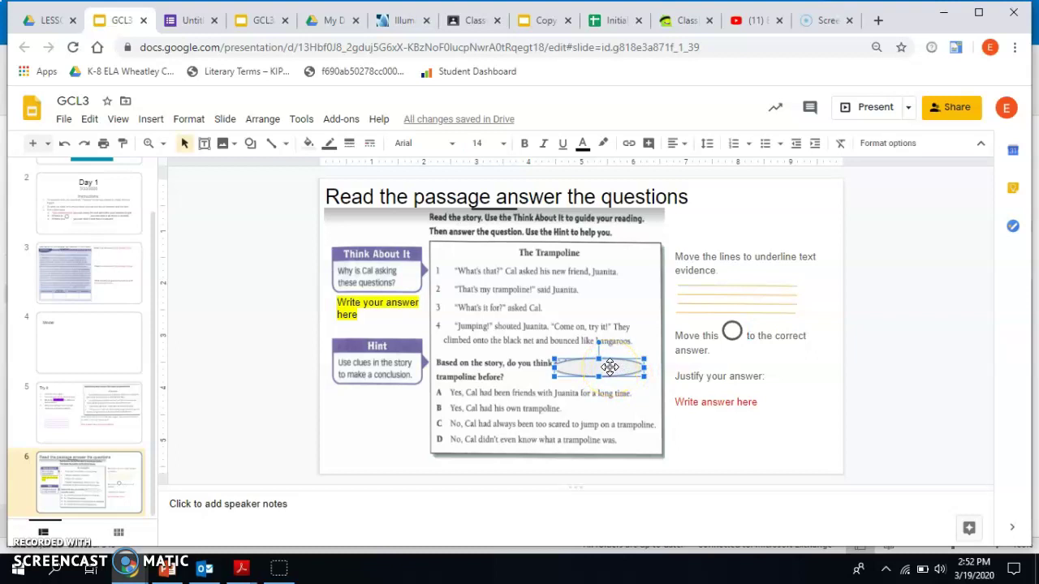
{"action": "key", "text": "Delete"}
{"action": "left_click", "coordinate": [732, 331]}
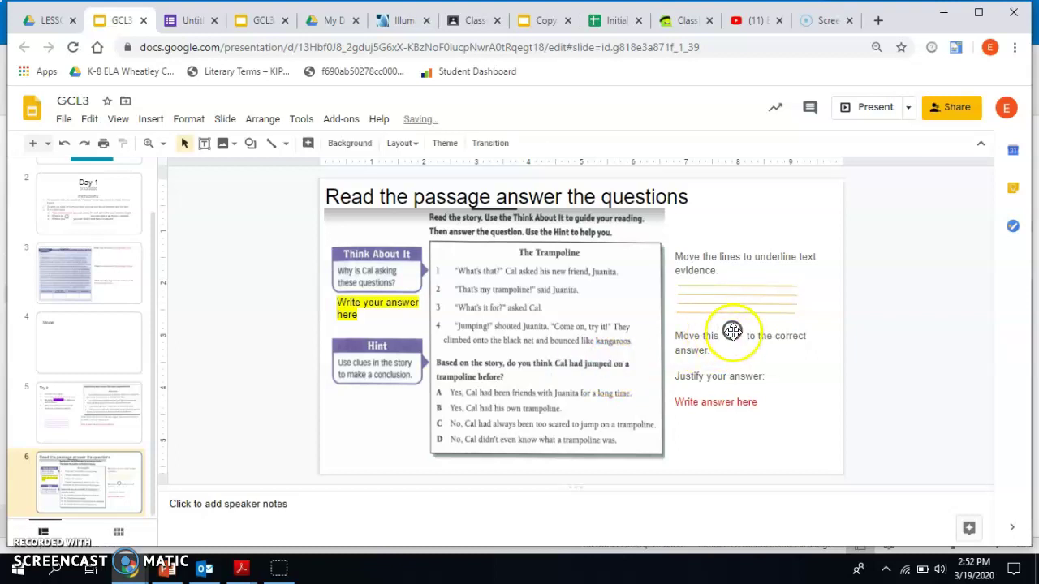
{"action": "left_click", "coordinate": [725, 304]}
{"action": "left_click_drag", "start_coordinate": [725, 304], "coordinate": [528, 295]}
{"action": "left_click", "coordinate": [726, 304]}
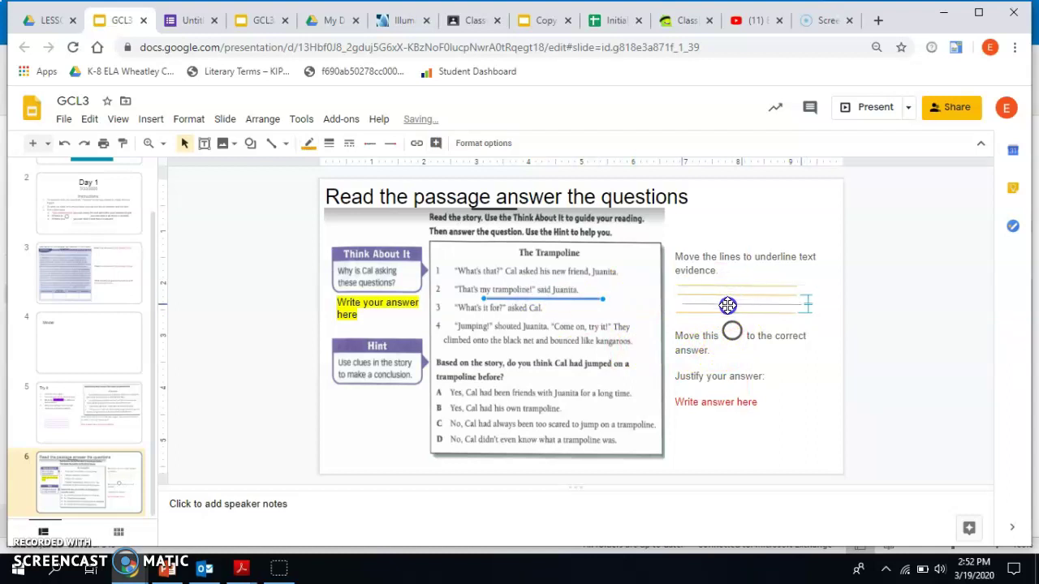
{"action": "key", "text": "ctrl+z"}
{"action": "left_click_drag", "start_coordinate": [732, 331], "coordinate": [439, 425]}
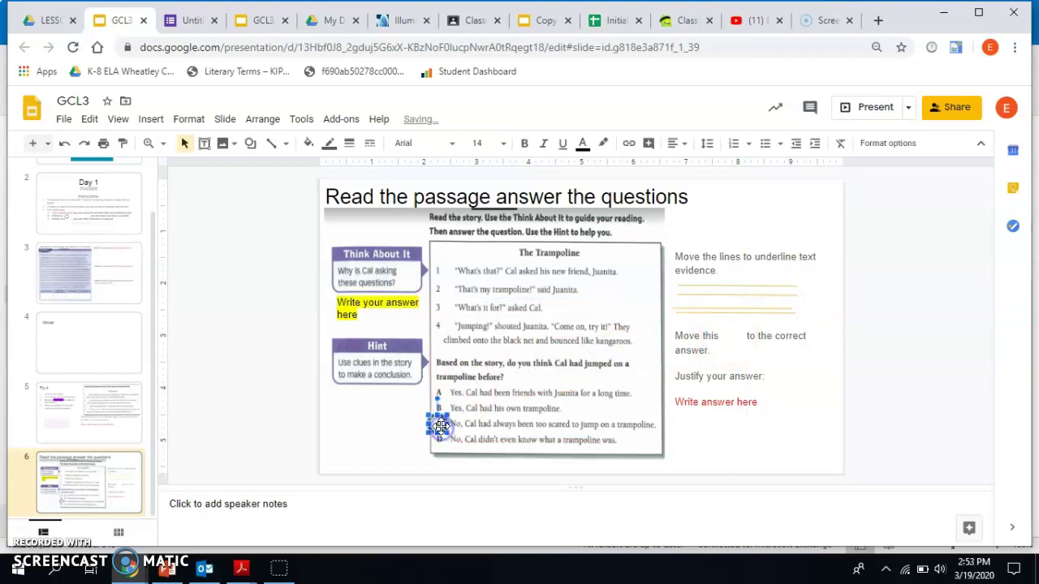
{"action": "key", "text": "ctrl+z"}
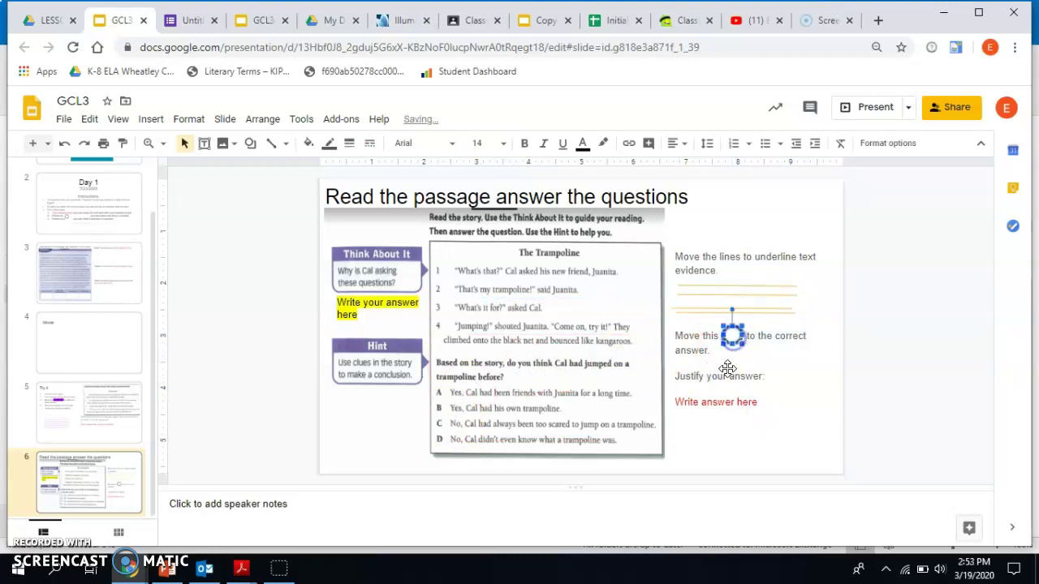
{"action": "left_click", "coordinate": [714, 401]}
{"action": "triple_click", "coordinate": [715, 401]}
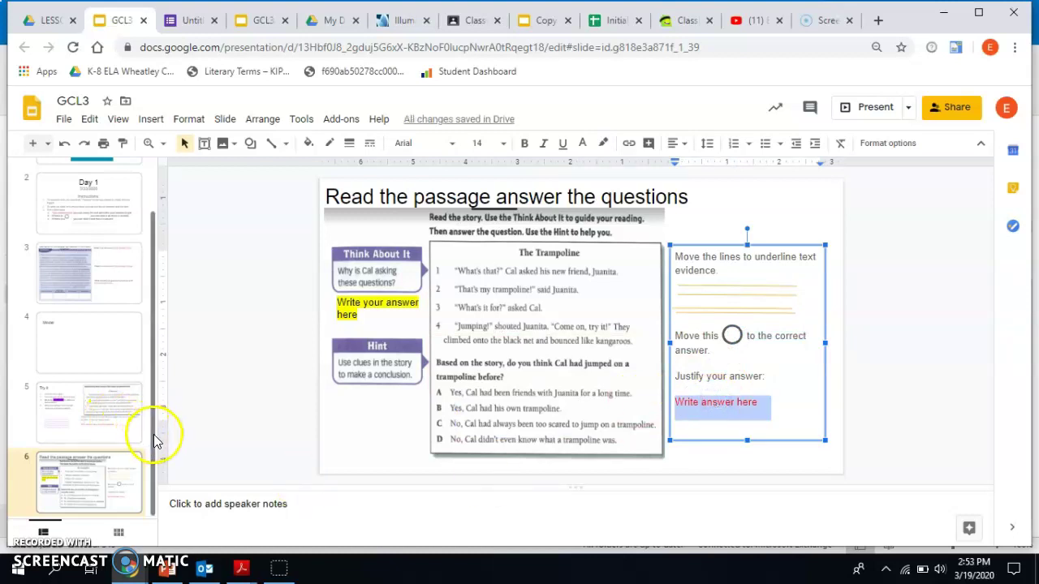
Open slide 5, Try it, and scroll the filmstrip back to the top.
{"action": "left_click", "coordinate": [89, 428]}
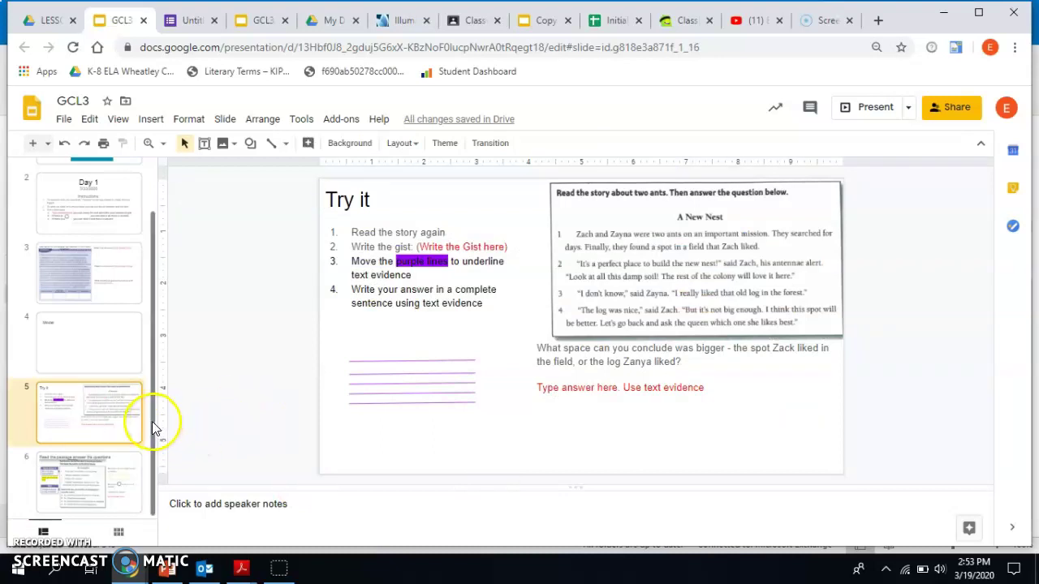
{"action": "left_click_drag", "start_coordinate": [154, 423], "coordinate": [154, 273]}
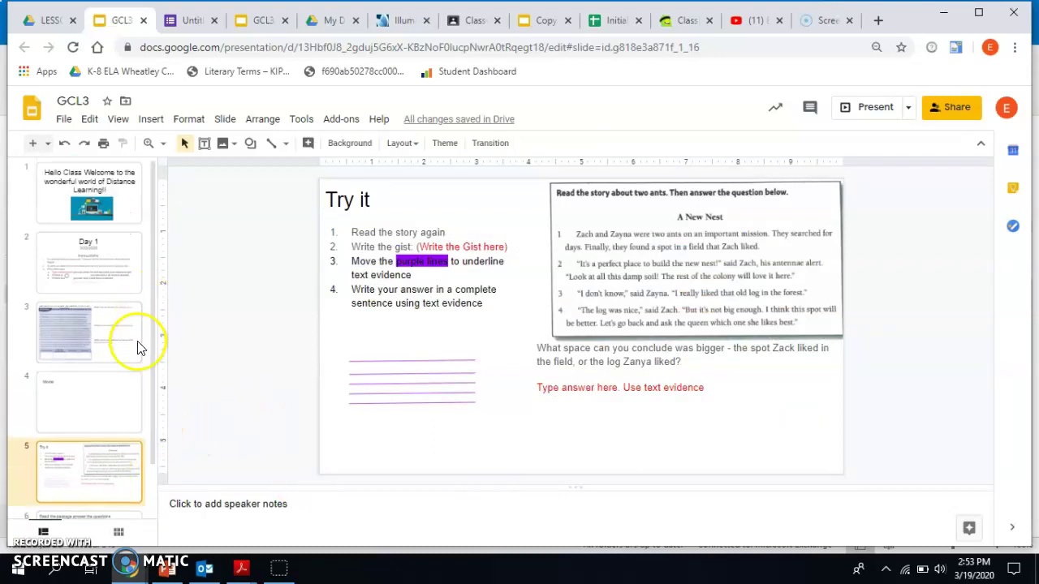